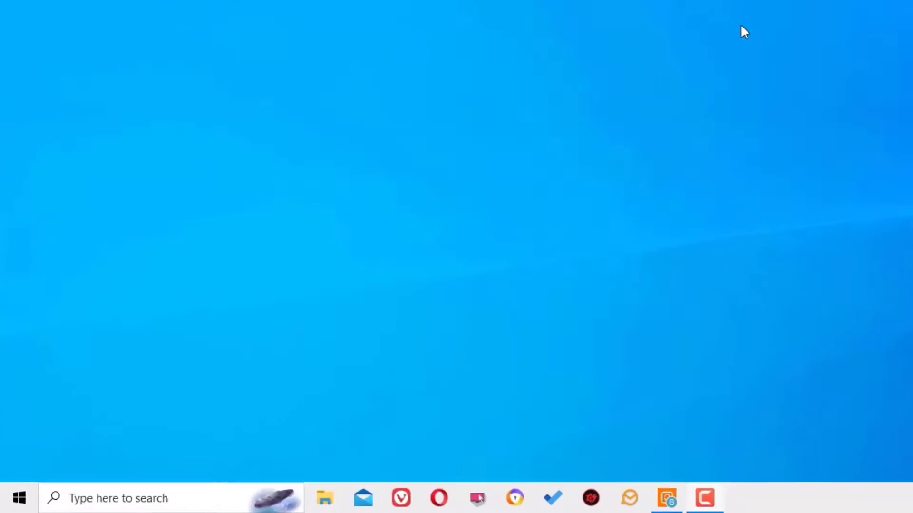
Step: Open the Run dialog from Start search and enter 'prefetch' in its Open field
click(74, 507)
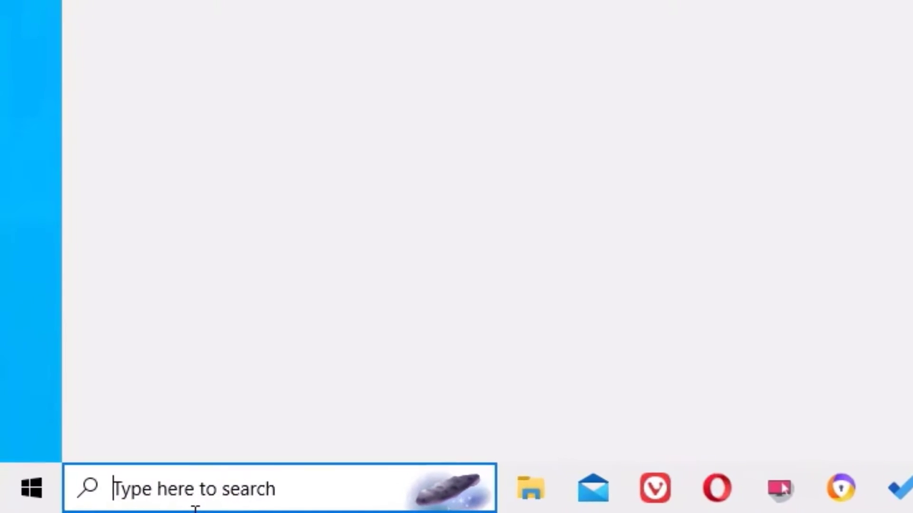
text(run)
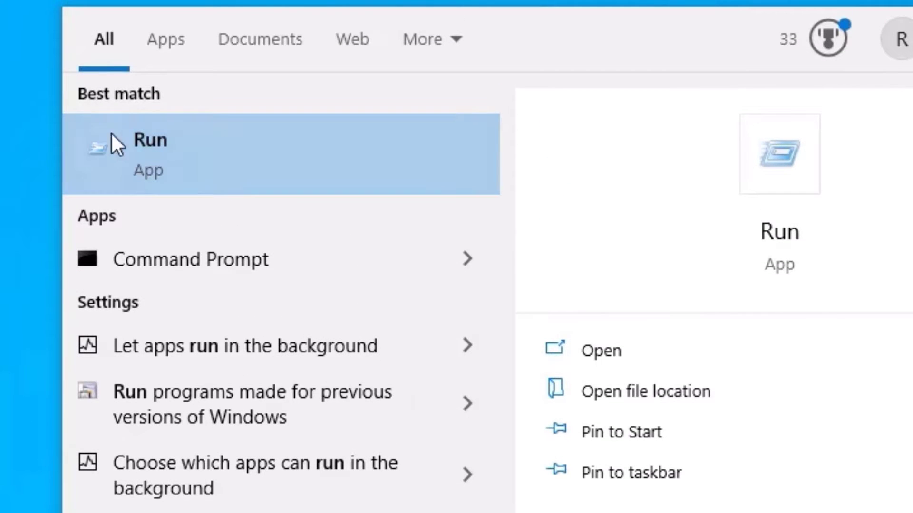
click(134, 171)
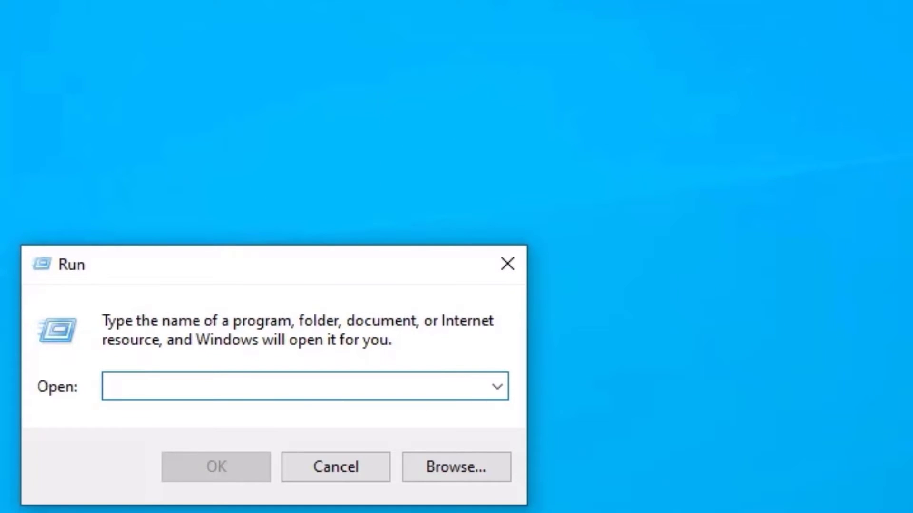
text(pre)
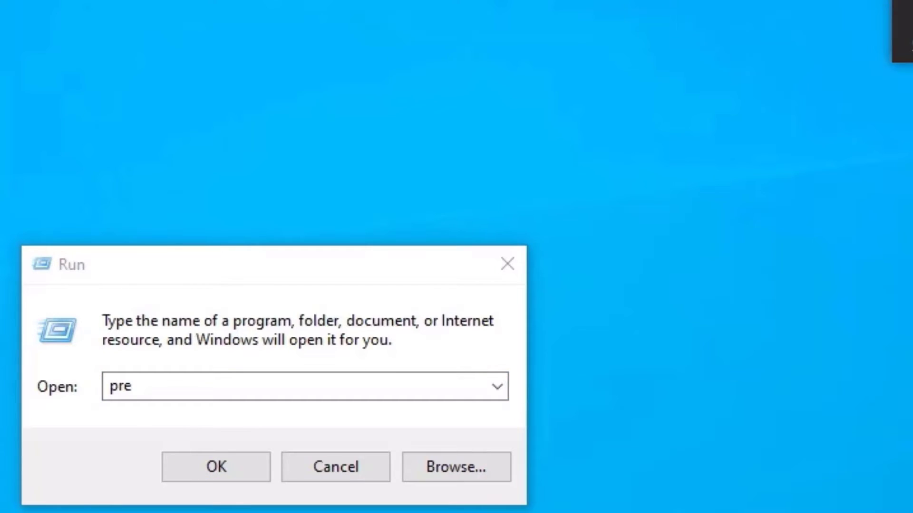
text(fetch)
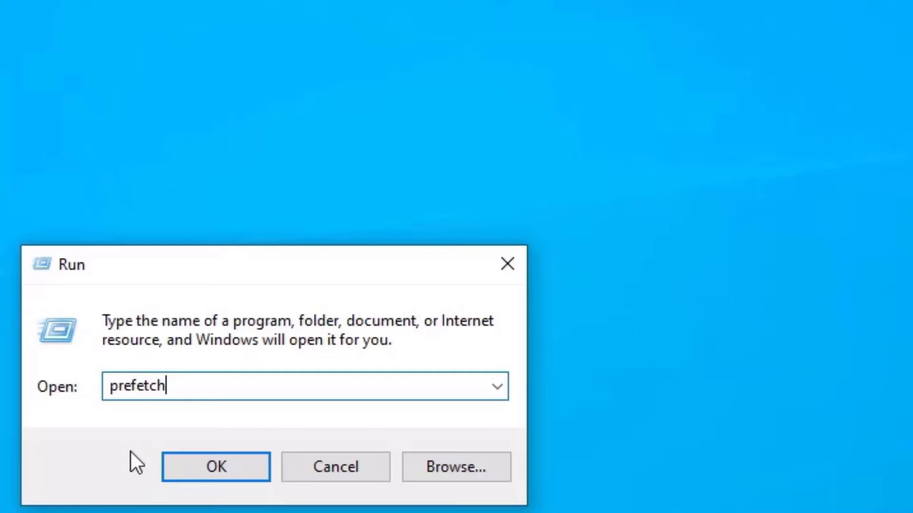
Step: Open the Prefetch folder, delete all its files except those in use, and close it
click(191, 464)
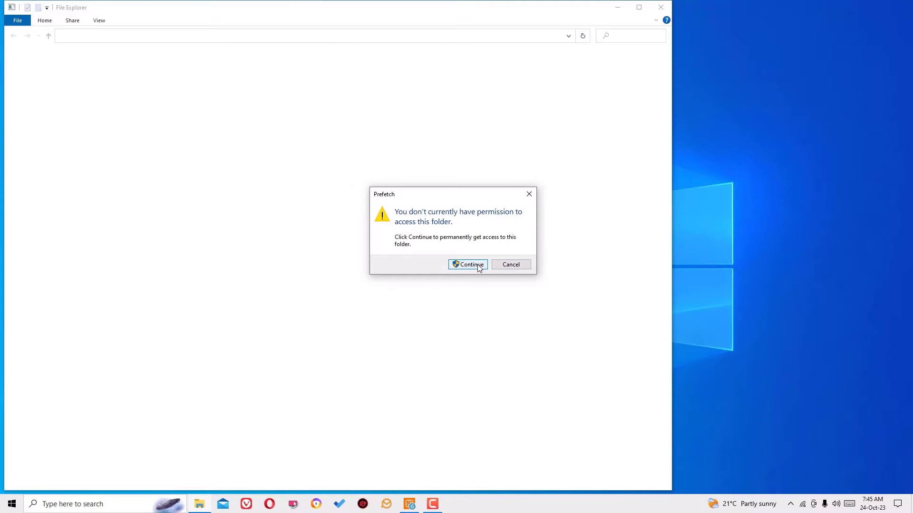
click(477, 266)
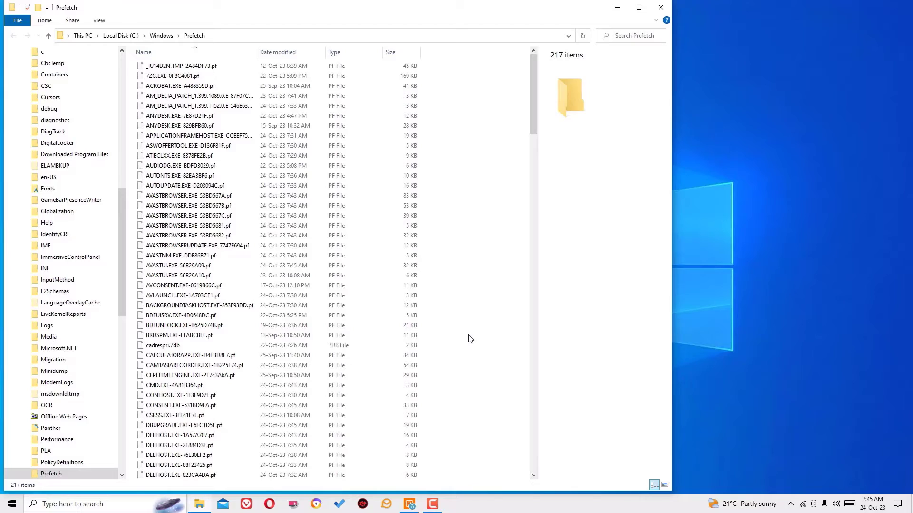
key(ctrl+a)
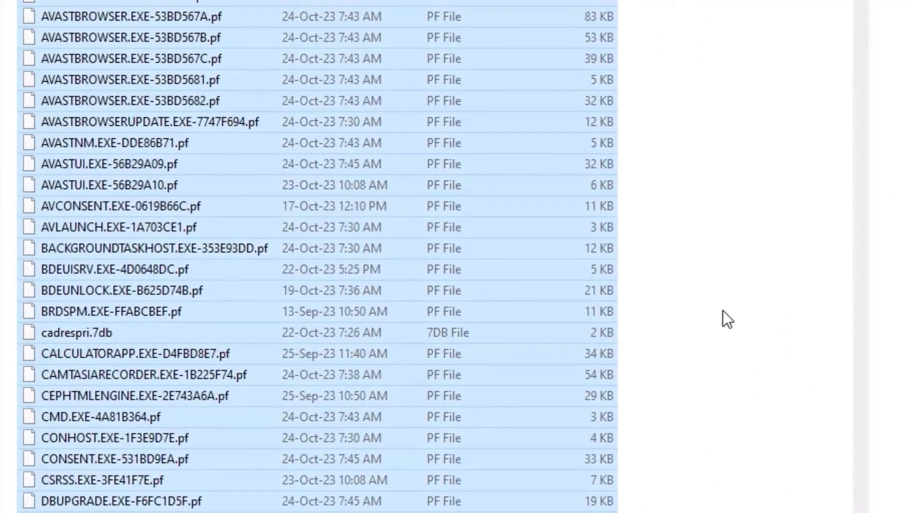
right_click(478, 250)
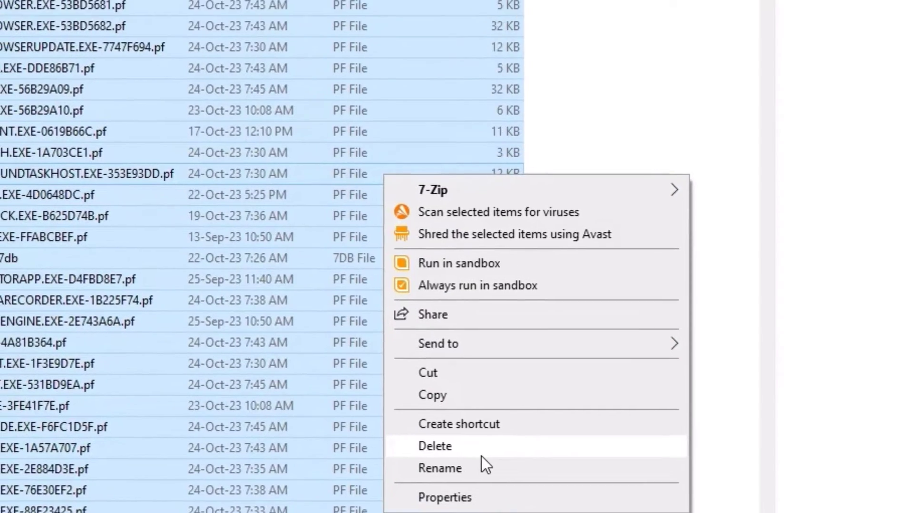
click(481, 454)
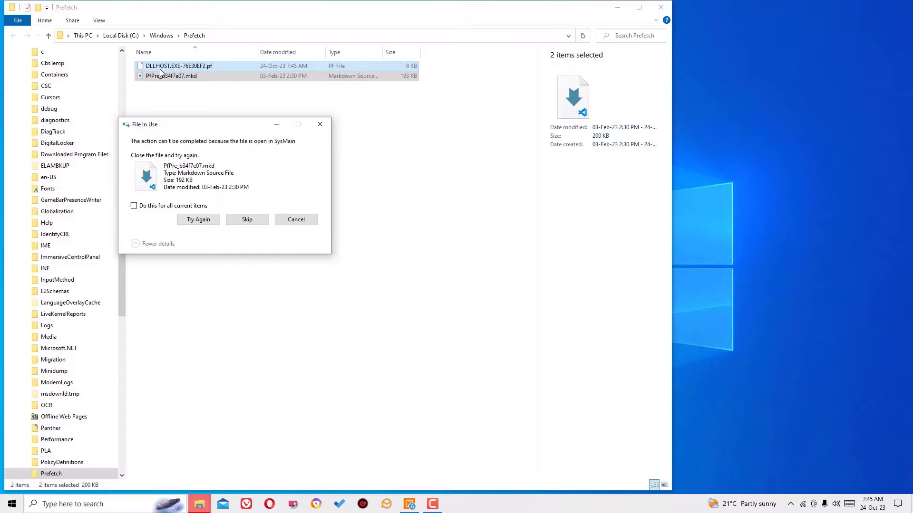
click(247, 219)
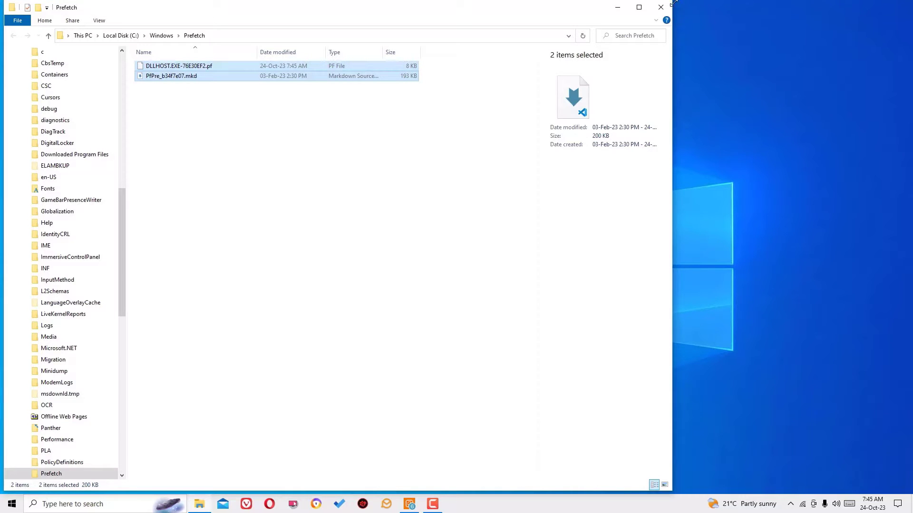
click(661, 9)
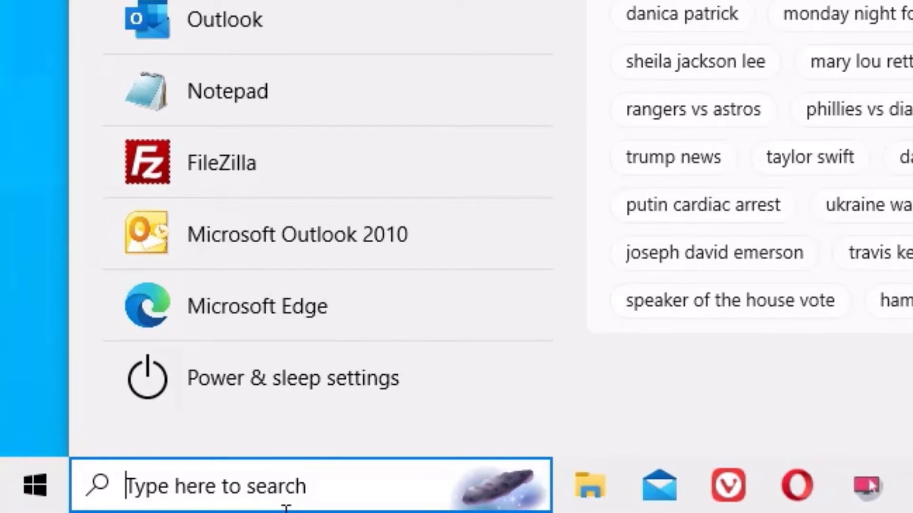
Step: Open the Windows Temp folder by running 'temp' from the Run dialog
key(super+r)
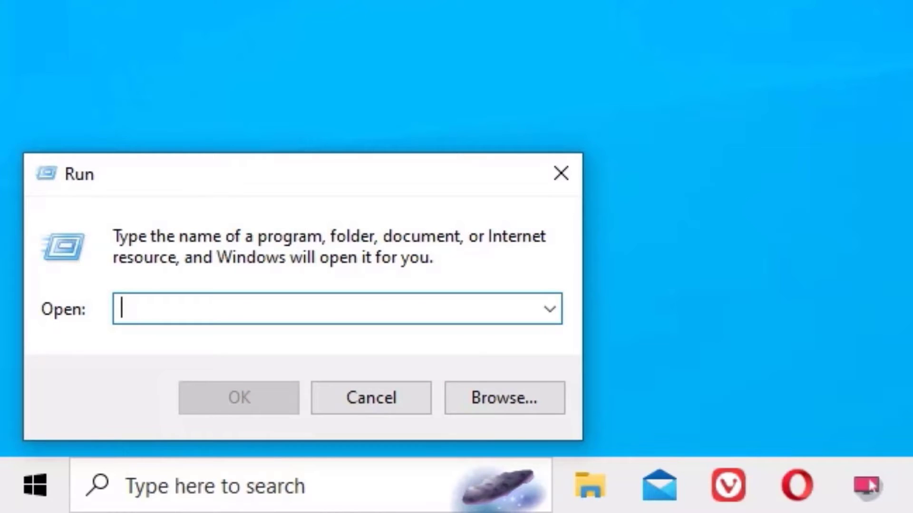
text(temp)
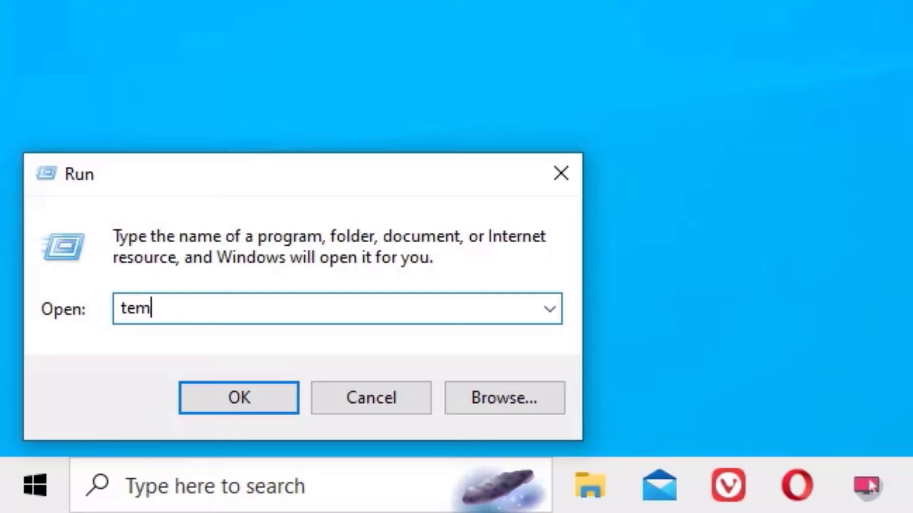
key(Return)
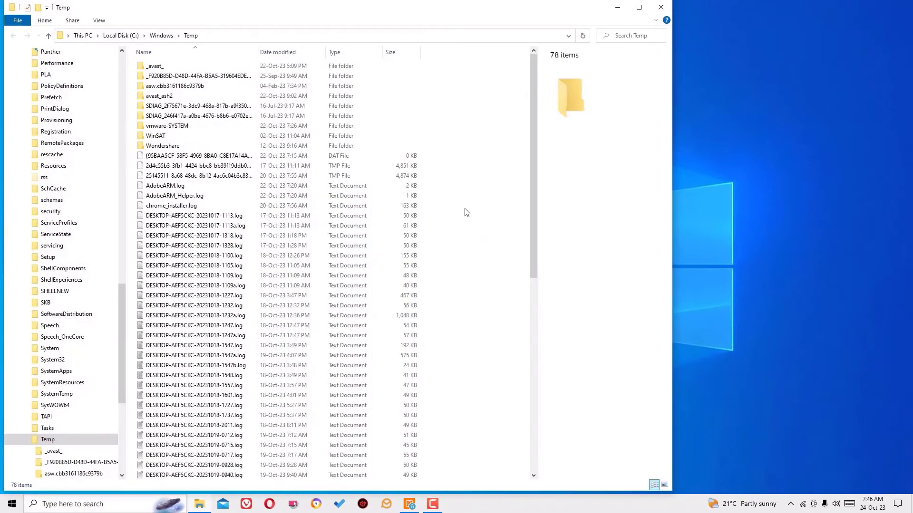
Step: Delete all 78 Temp items with admin permission, skipping in-use files, leaving 11
key(ctrl+a)
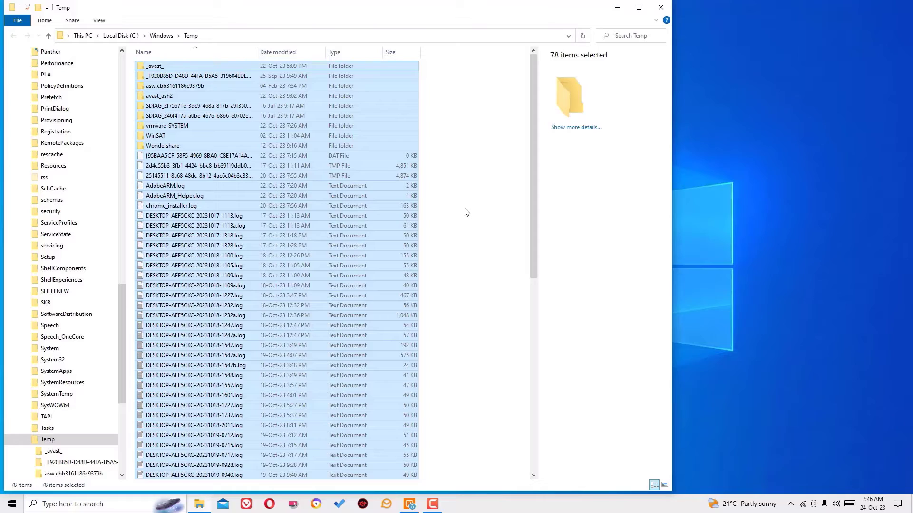
scroll(316, 331, down, 11)
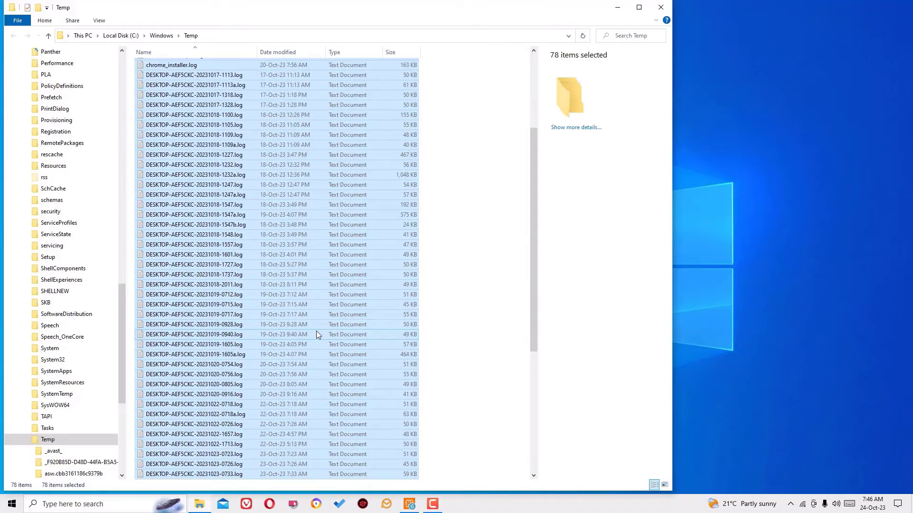
scroll(315, 331, up, 11)
right_click(209, 289)
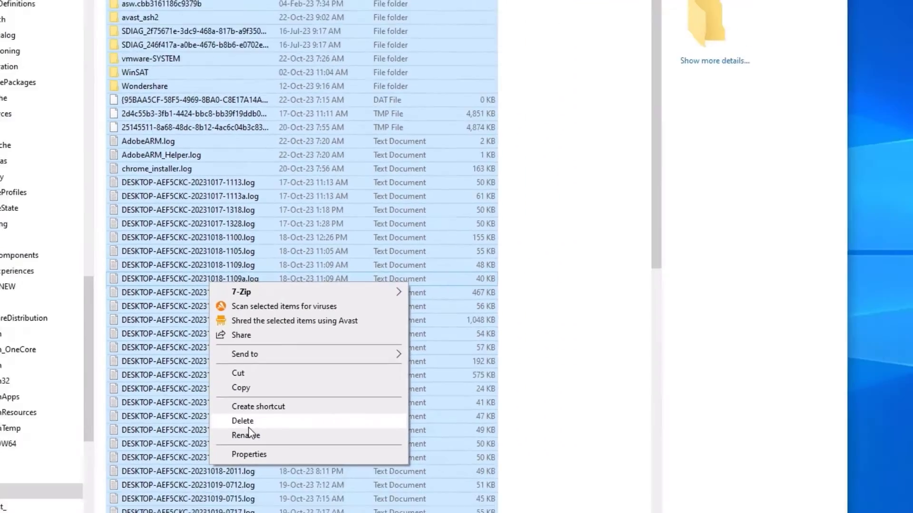
click(259, 465)
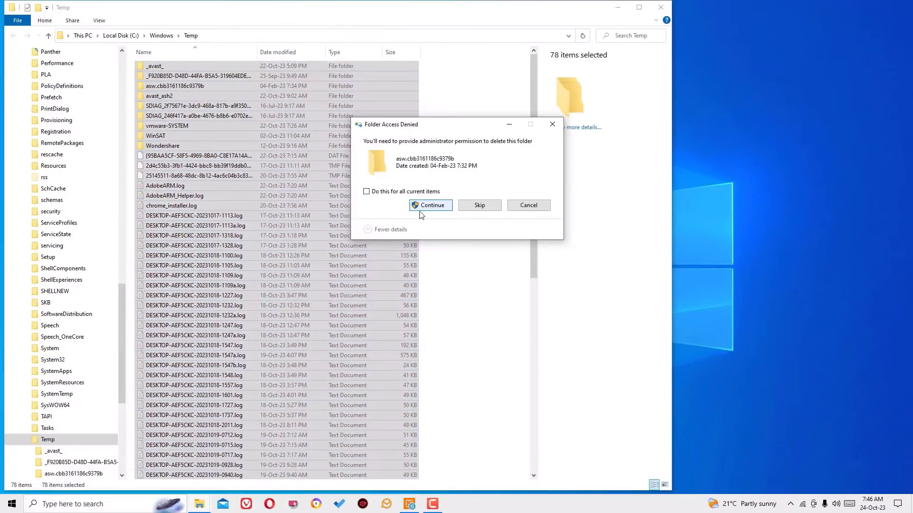
click(420, 209)
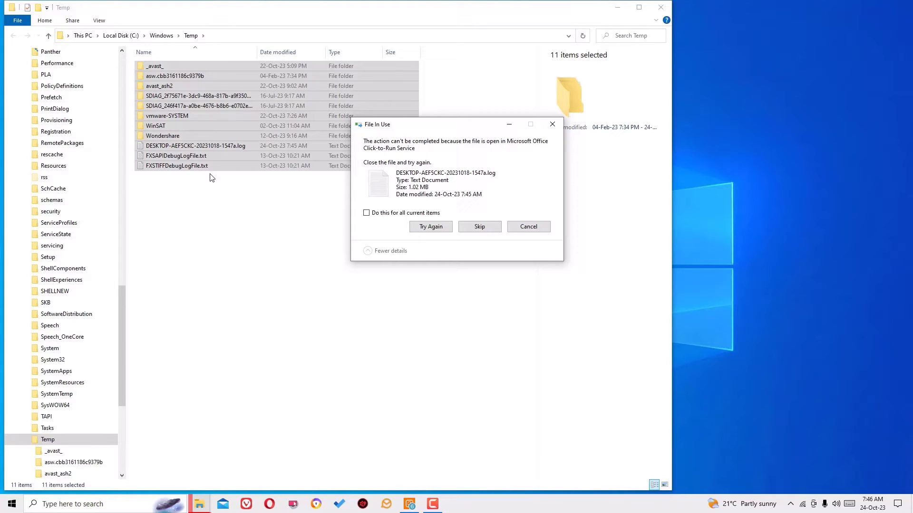
click(480, 227)
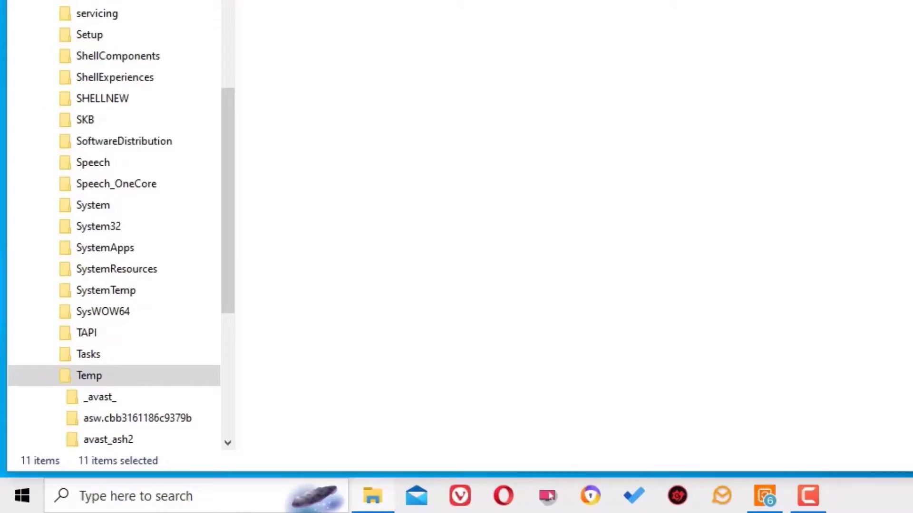
Step: Close the Windows Temp window and open the user's %temp% folder via Run
click(661, 8)
click(302, 507)
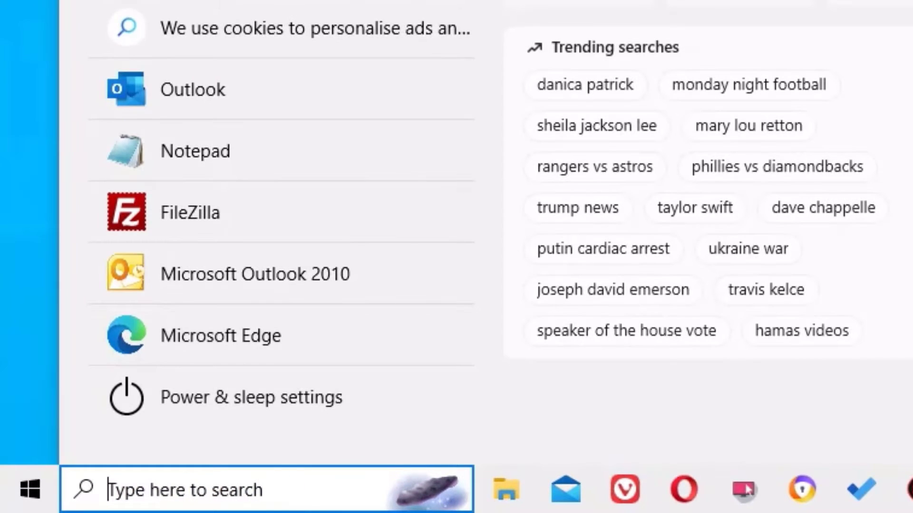
key(super+r)
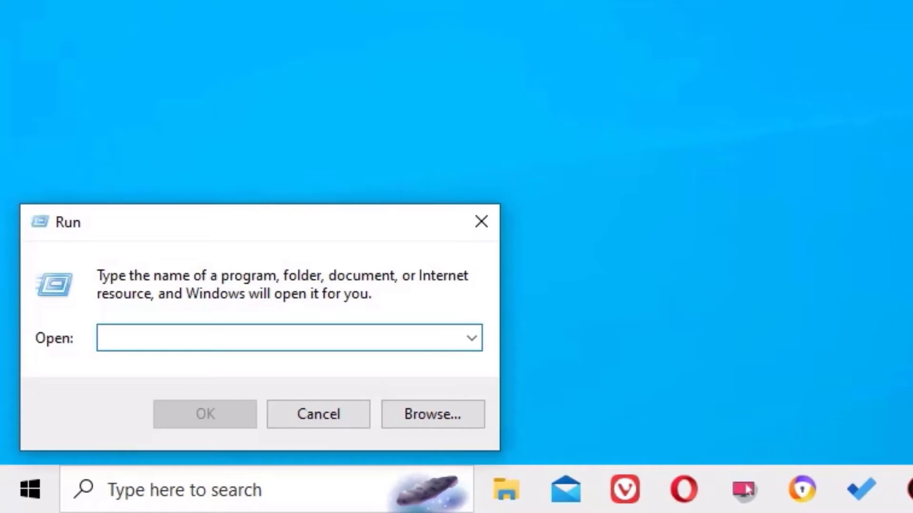
text(%t)
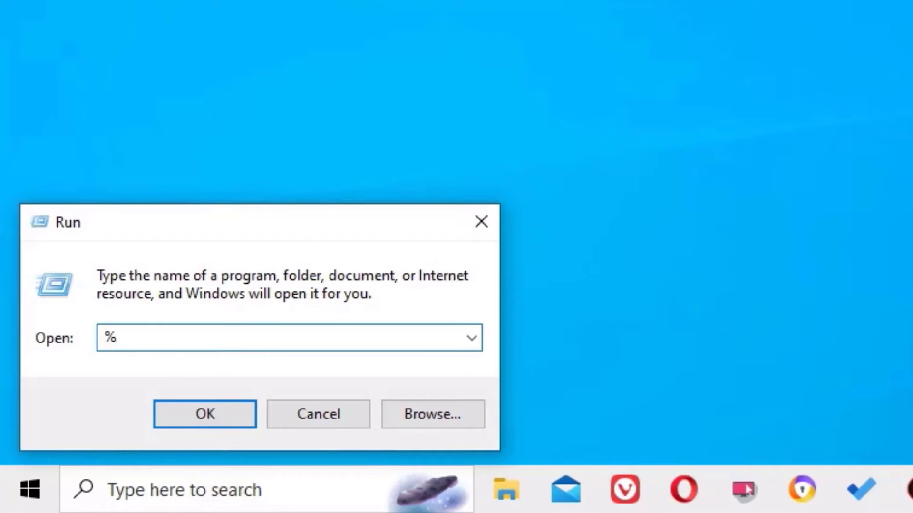
text(emp%)
key(Return)
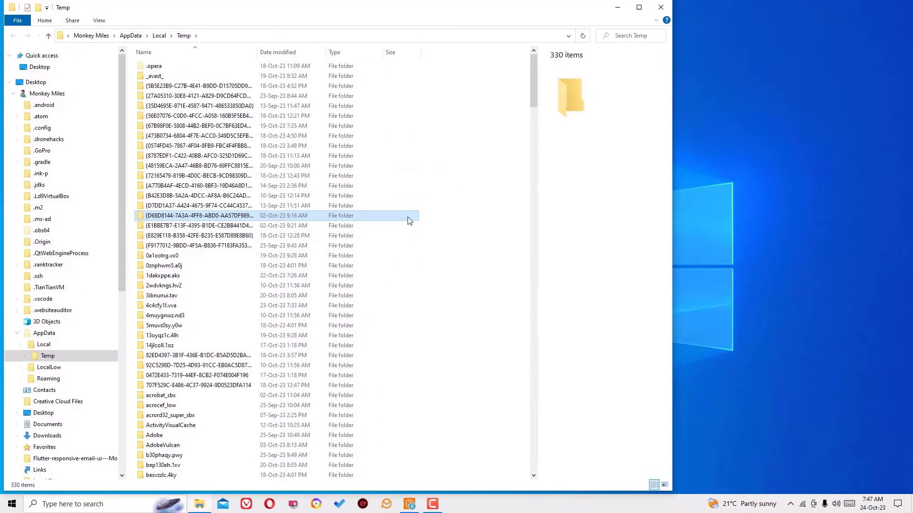
Step: Delete all 330 items in %temp%, skipping in-use ones, then close the window
click(408, 216)
key(ctrl+a)
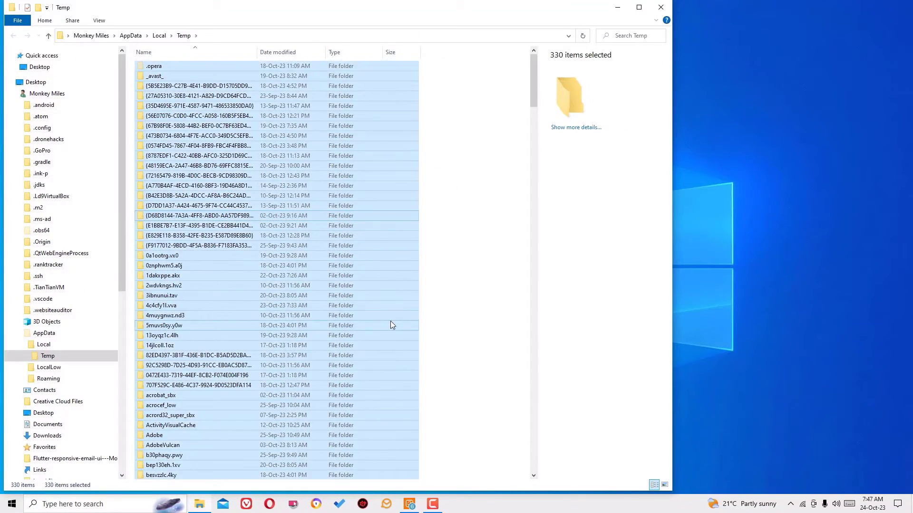
scroll(391, 324, down, 20)
scroll(389, 324, up, 10)
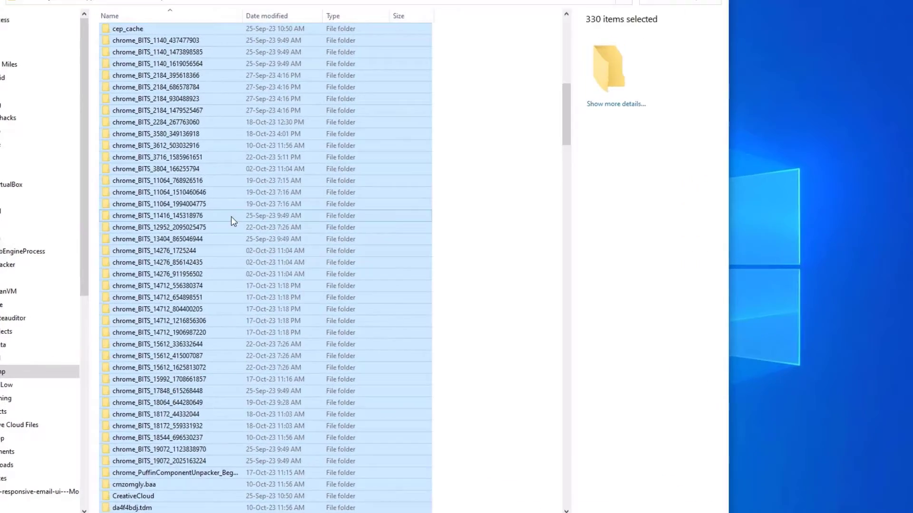
right_click(247, 223)
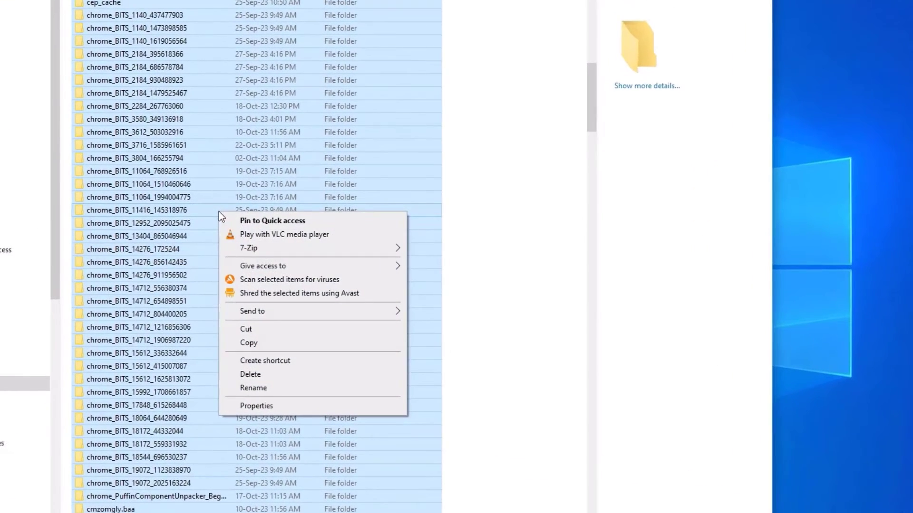
click(252, 374)
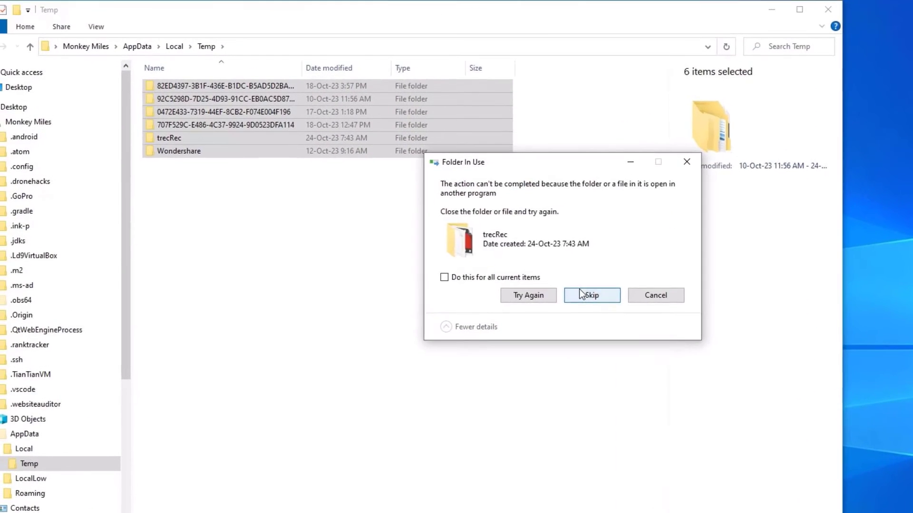
click(591, 295)
click(809, 10)
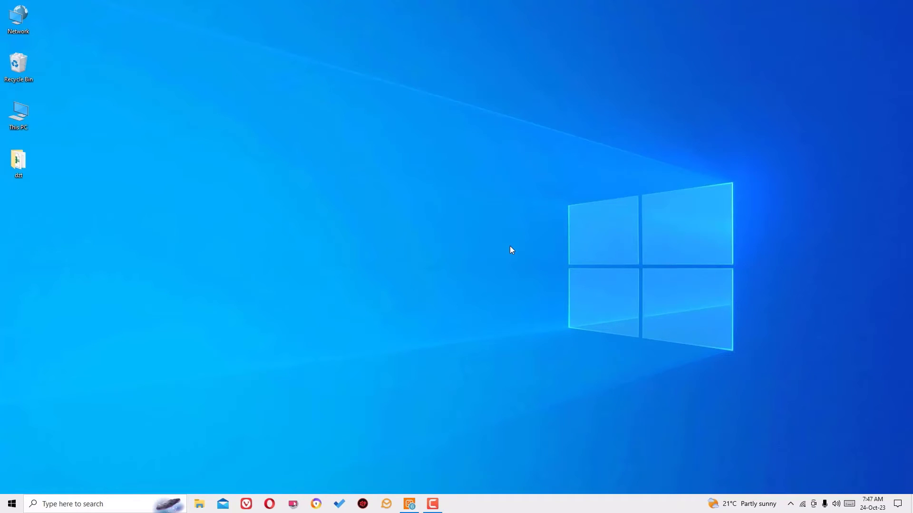
Step: Launch Disk Cleanup by running 'cleanmgr' from the Run dialog
click(72, 504)
click(71, 246)
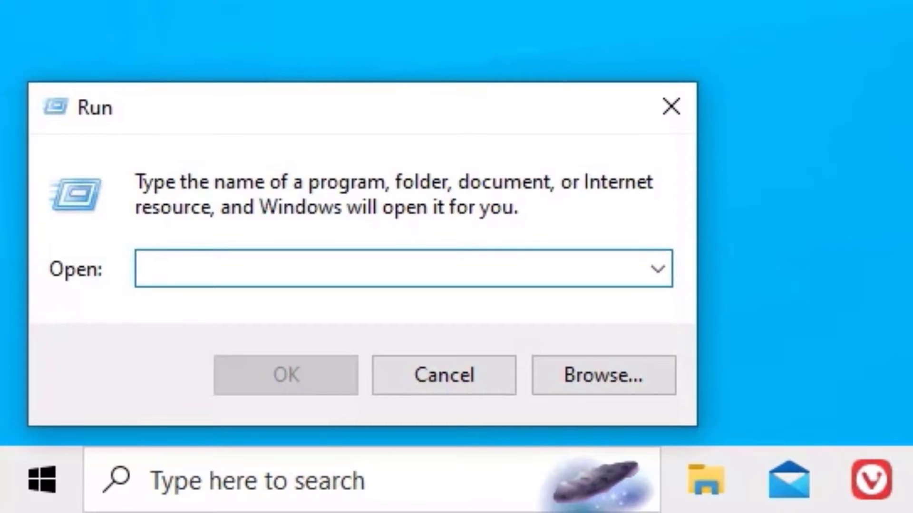
text(cleanm)
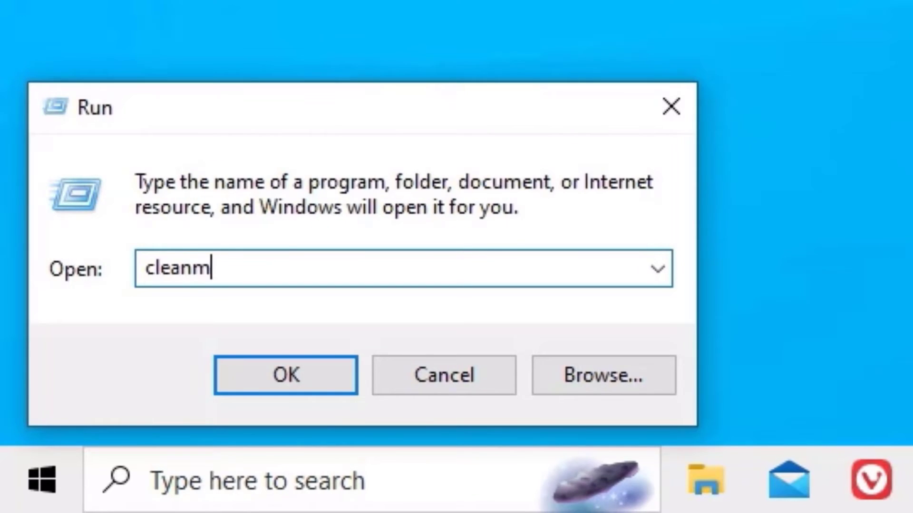
text(gr)
key(Return)
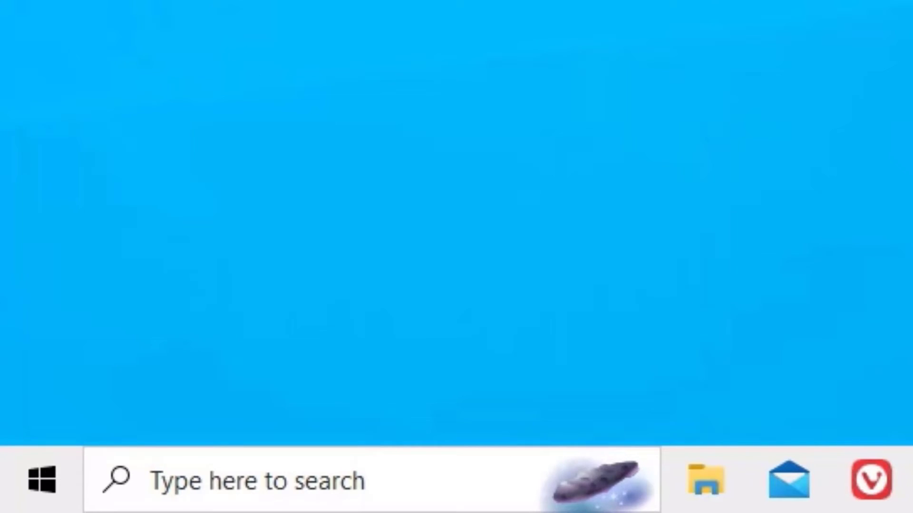
Step: Select drive C: in Disk Cleanup and scan it for deletable files
click(573, 184)
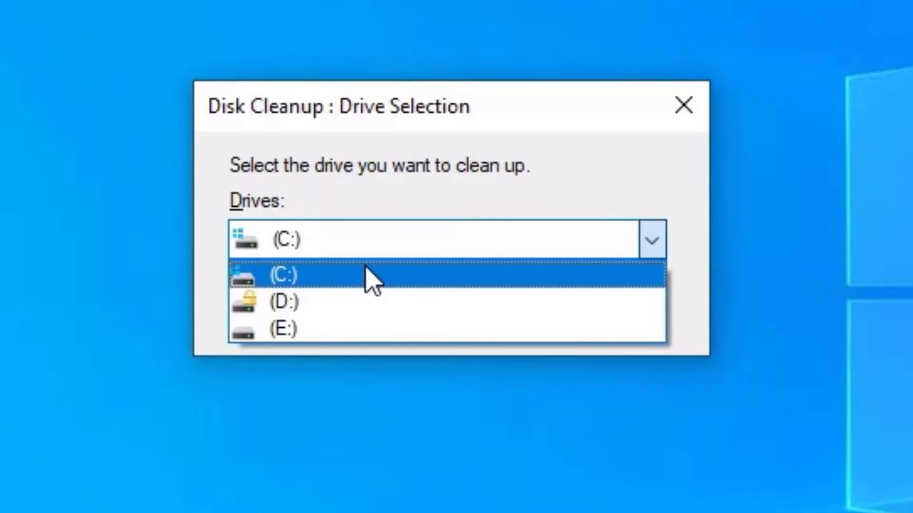
click(369, 277)
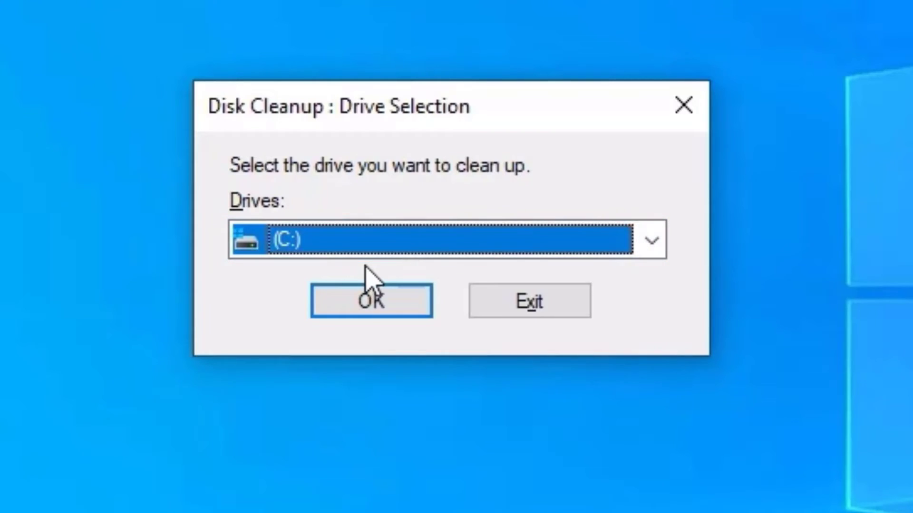
click(363, 297)
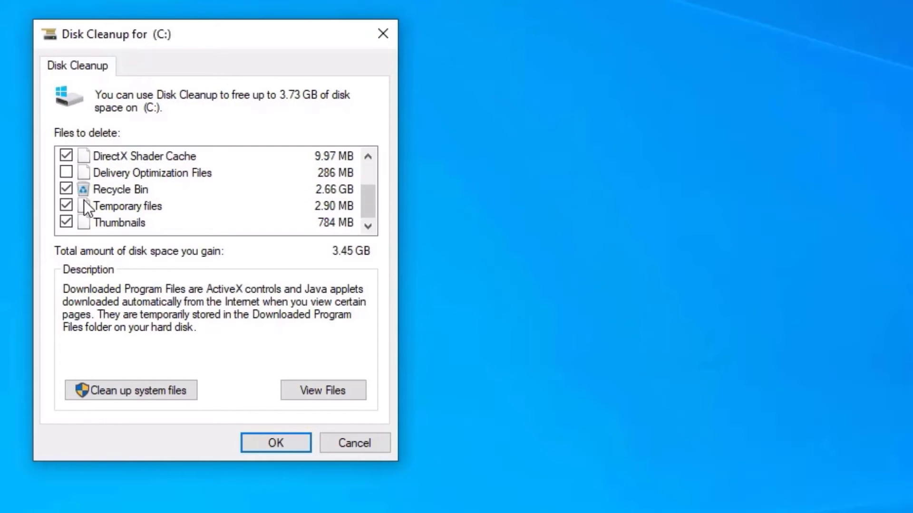
Step: Check Delivery Optimization Files and rescan drive C: including system files
scroll(84, 199, up, 1)
scroll(81, 204, down, 1)
click(66, 173)
scroll(81, 199, up, 1)
scroll(84, 219, down, 1)
click(109, 392)
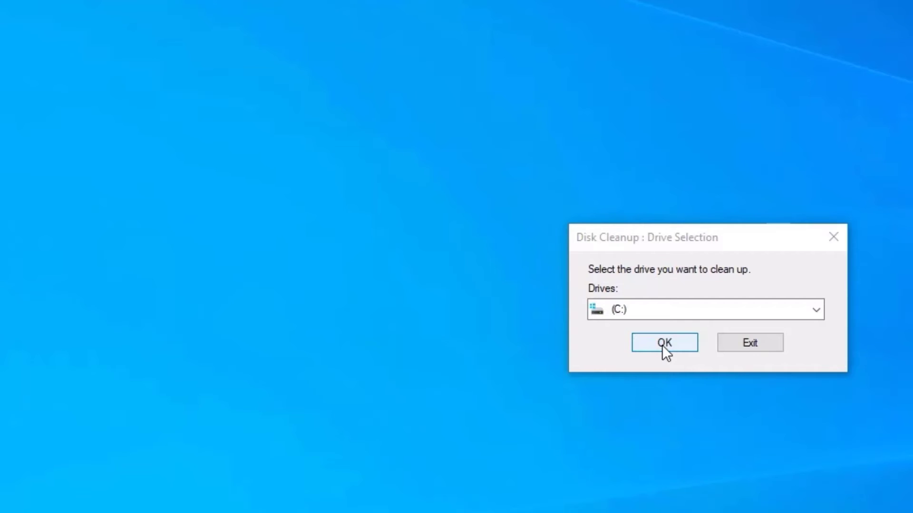
click(662, 346)
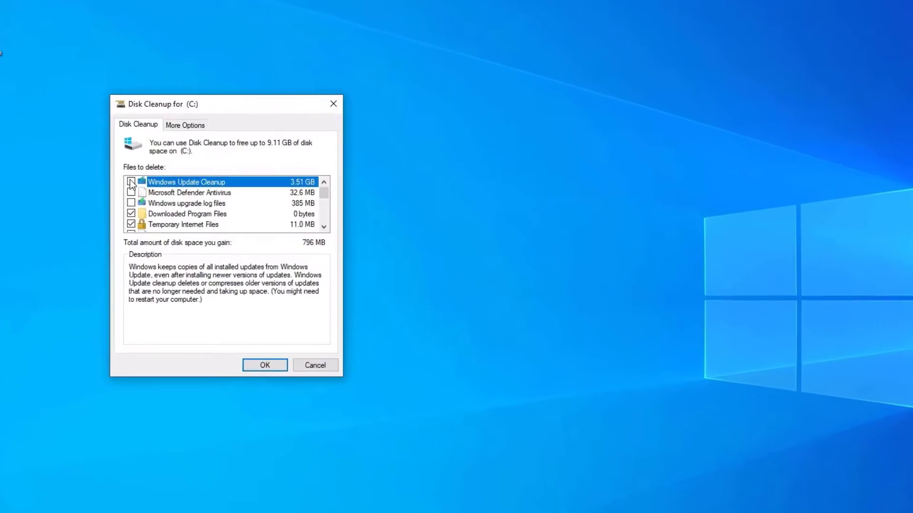
Step: Check Windows Update Cleanup, upgrade log files and remaining categories, then permanently delete them
click(131, 182)
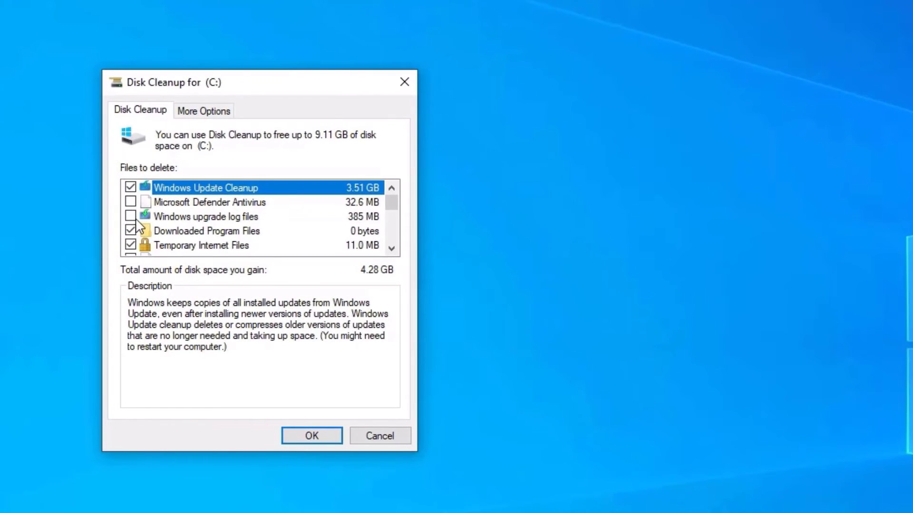
click(130, 203)
click(130, 202)
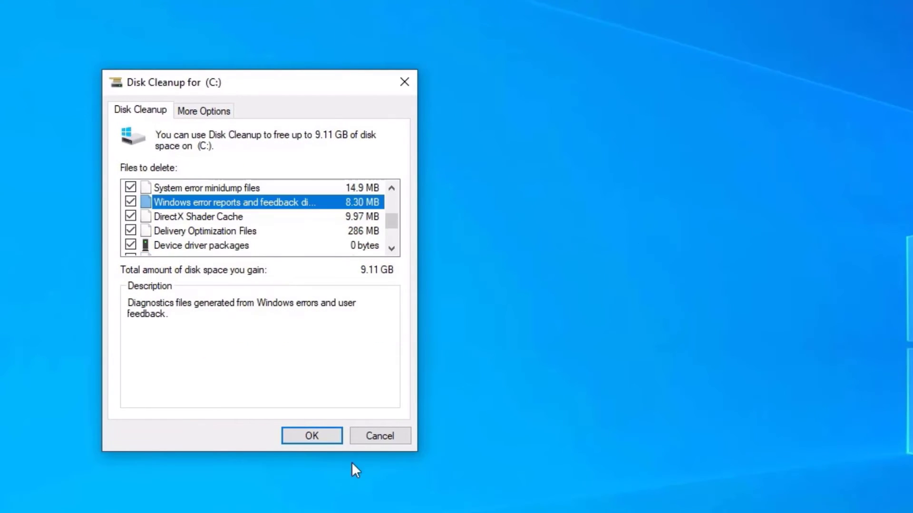
click(312, 436)
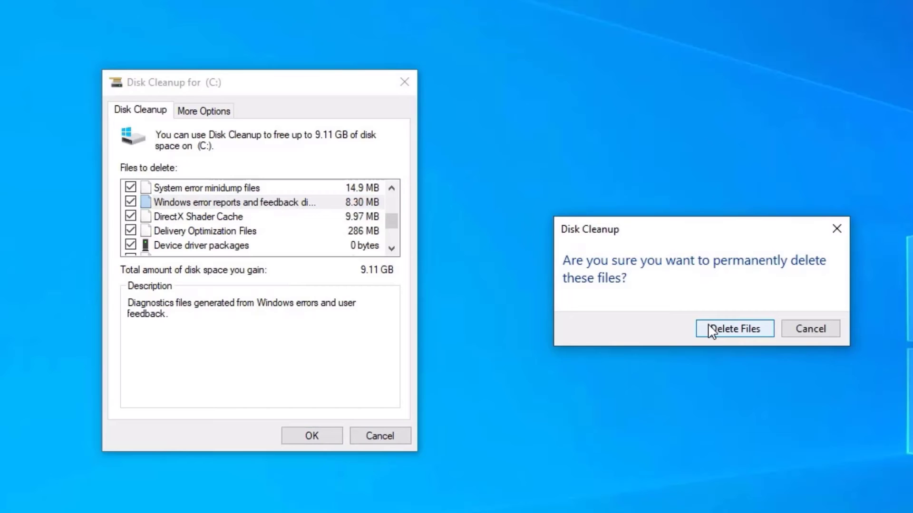
click(711, 329)
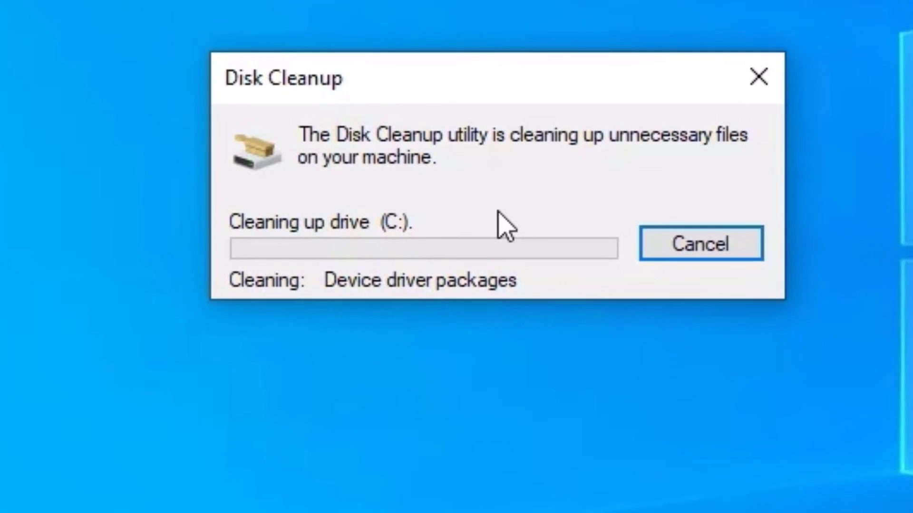